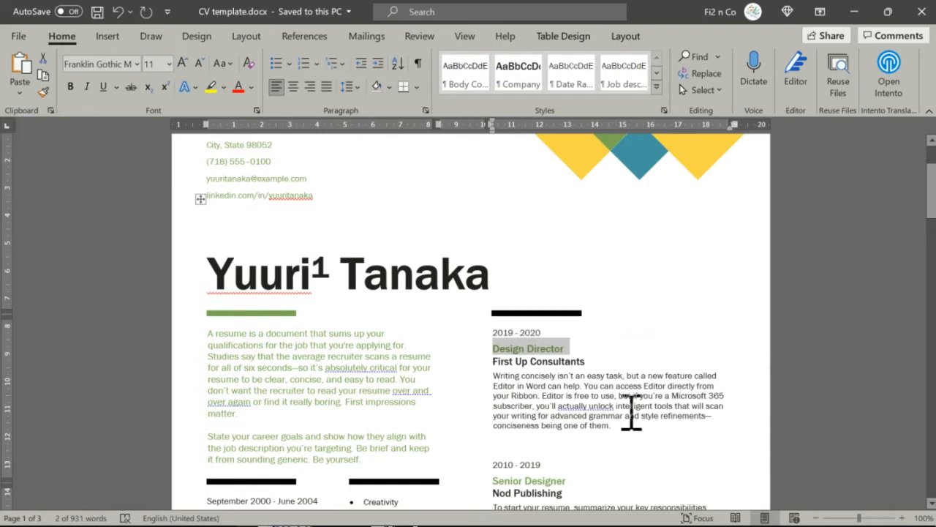
Replace the selected Design Director job title in the CV with its automatic French translation, keeping it on its own line.
key(ctrl+j)
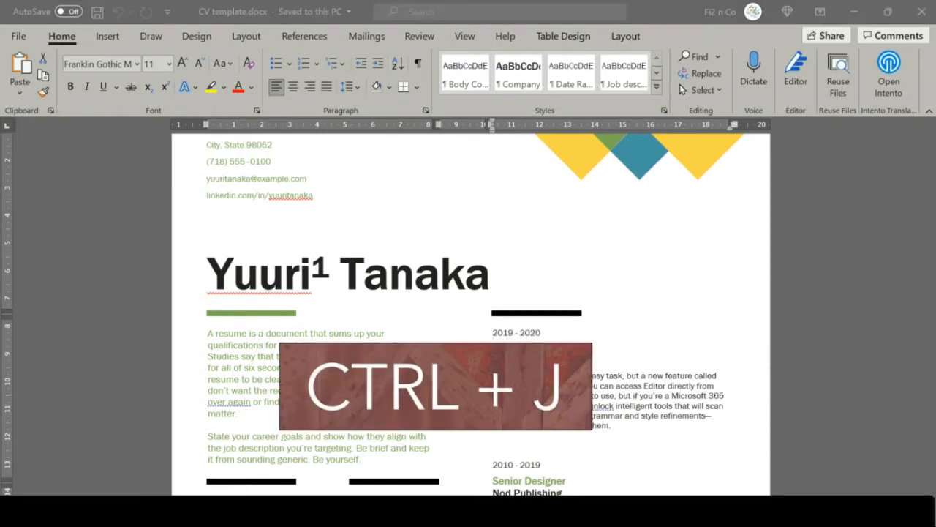
key(Return)
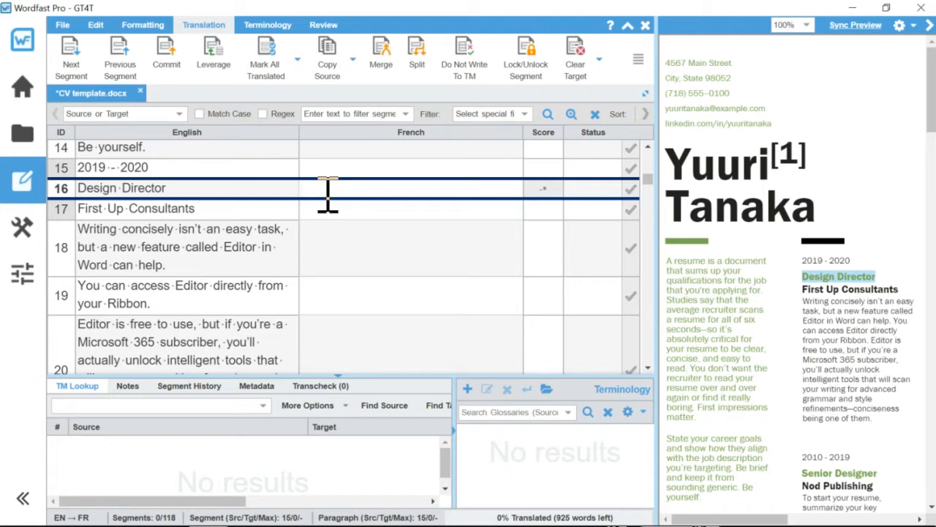
Switch to Wordfast Pro, copy the source of segment 16, Design Director, into its target and try replacing it with an automatic translation.
key(ctrl+alt+j)
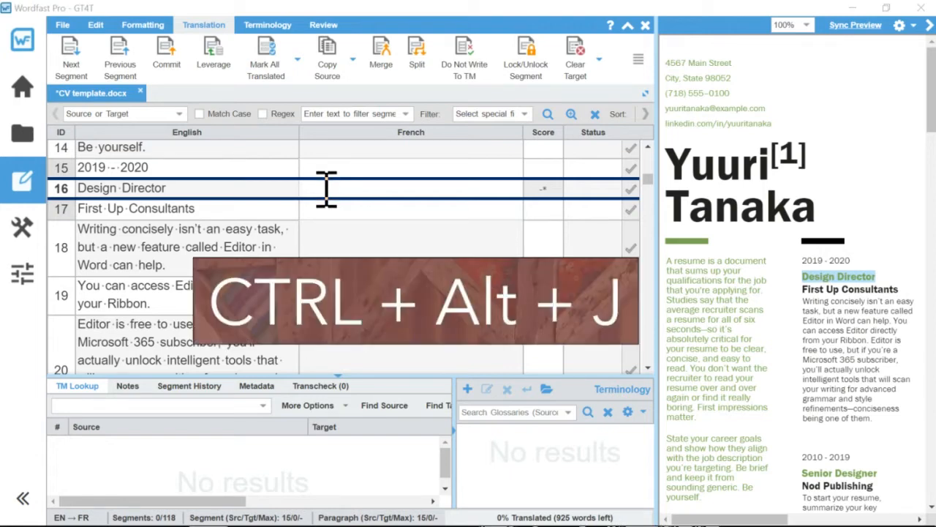
key(ctrl+Insert)
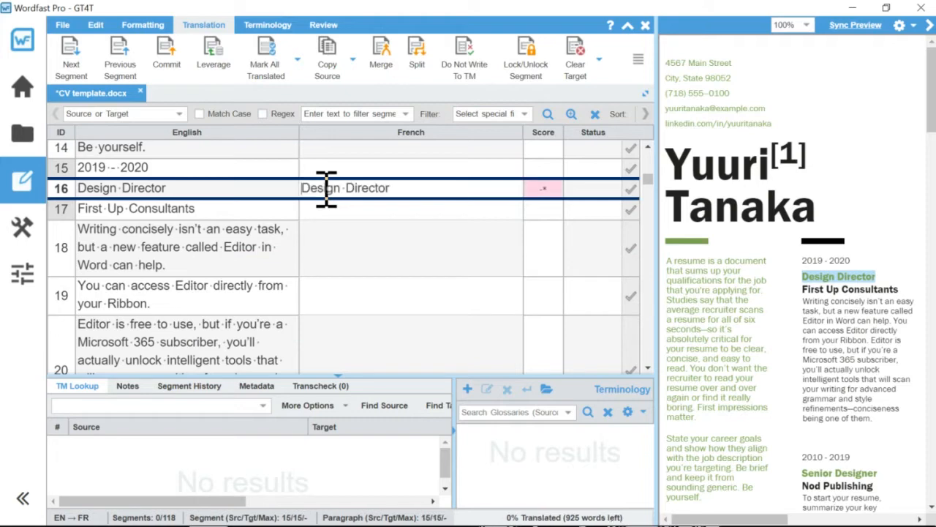
key(ctrl+a)
text(D)
key(Return)
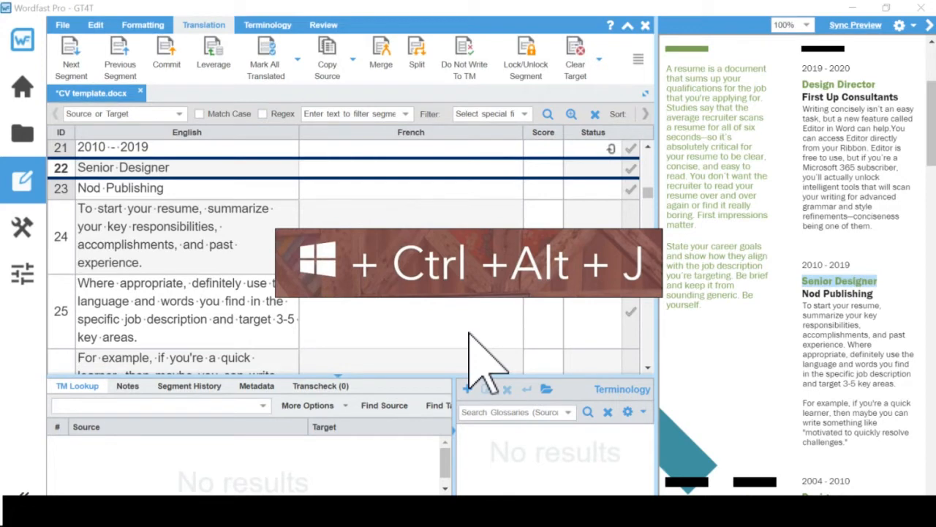
Get multiple-engine suggestions for segment 22, Senior Designer, and insert the fourth one, Concepteur senior, as the French target.
key(ctrl+alt+super+j)
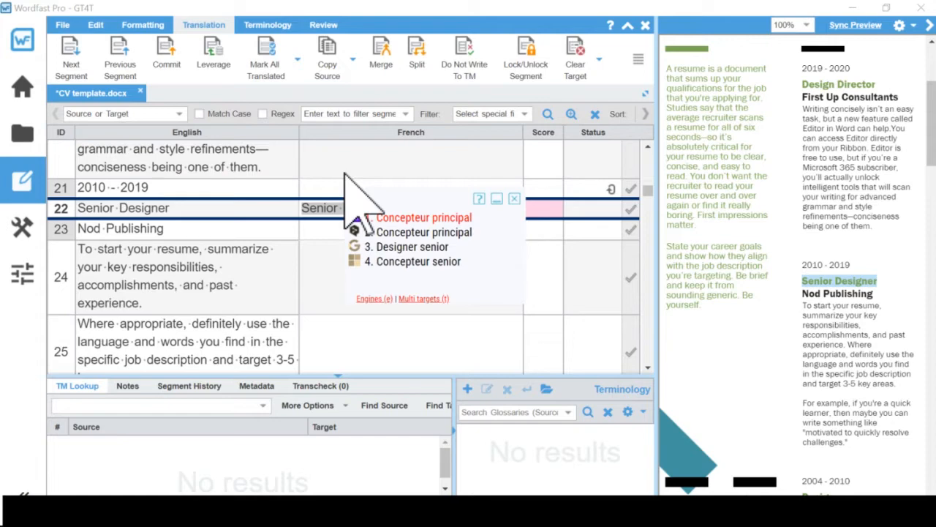
key(Down)
key(Down)
key(Up)
key(Up)
key(4)
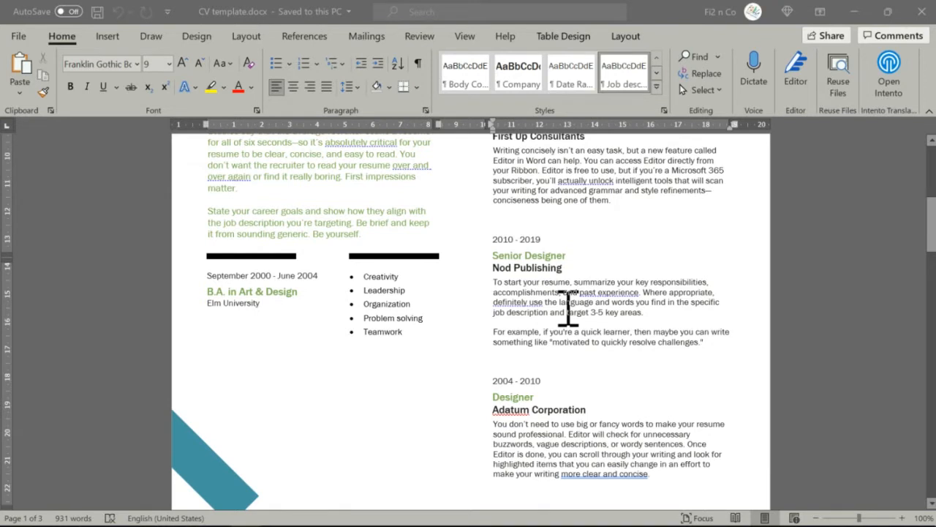
Switch to the CV in Word and replace the Senior Designer title with the multiple-engine suggestion Concepteur principal, on its own line.
click(580, 257)
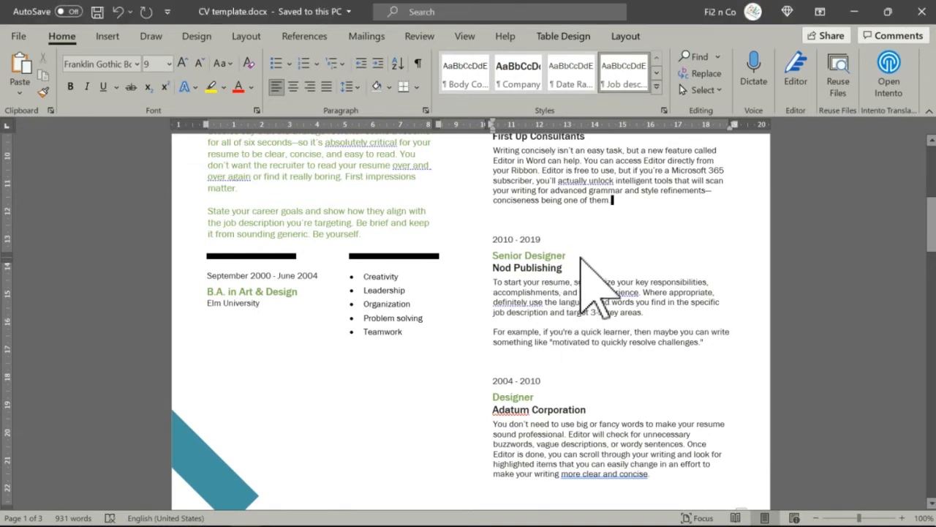
key(super+ctrl+j)
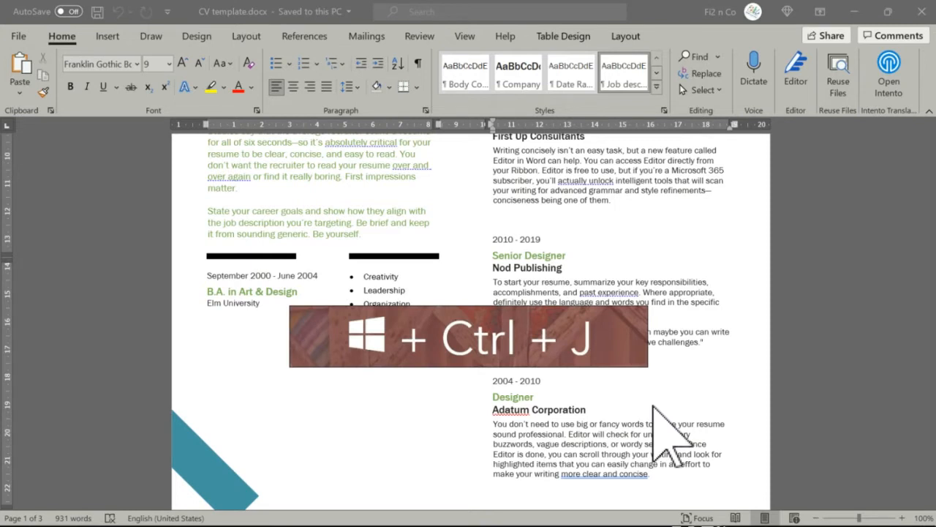
drag(567, 257, 498, 259)
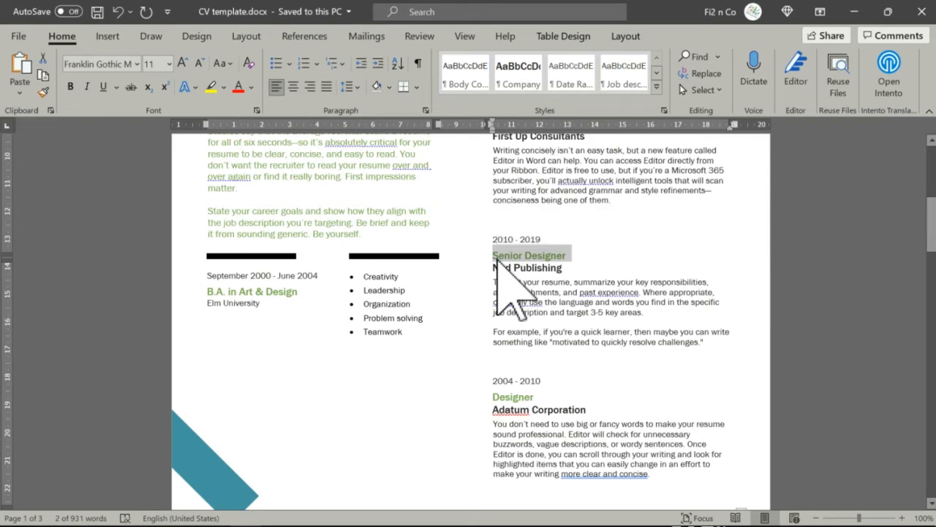
key(ctrl+j)
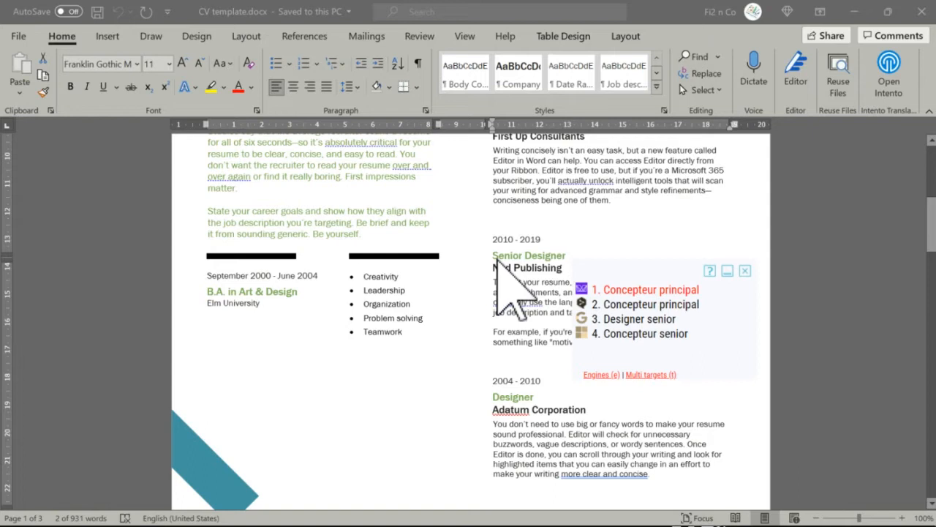
key(Down)
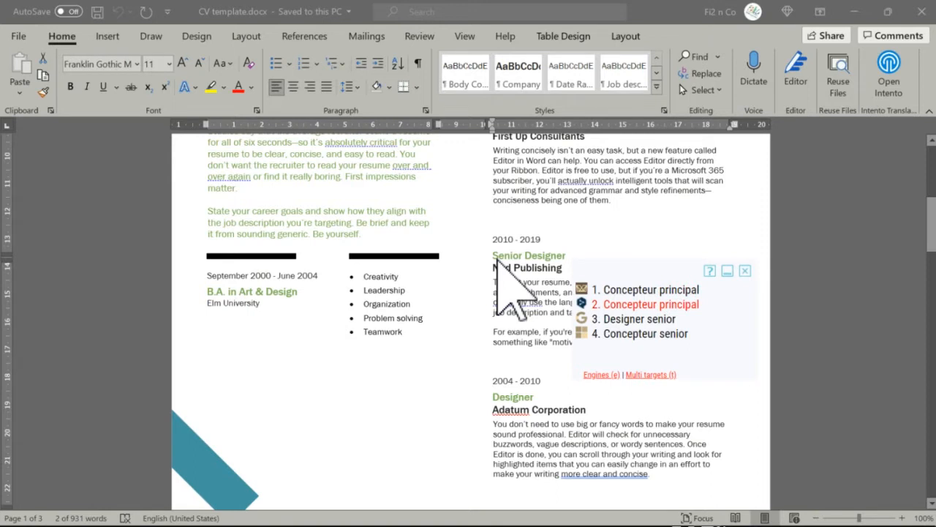
key(Up)
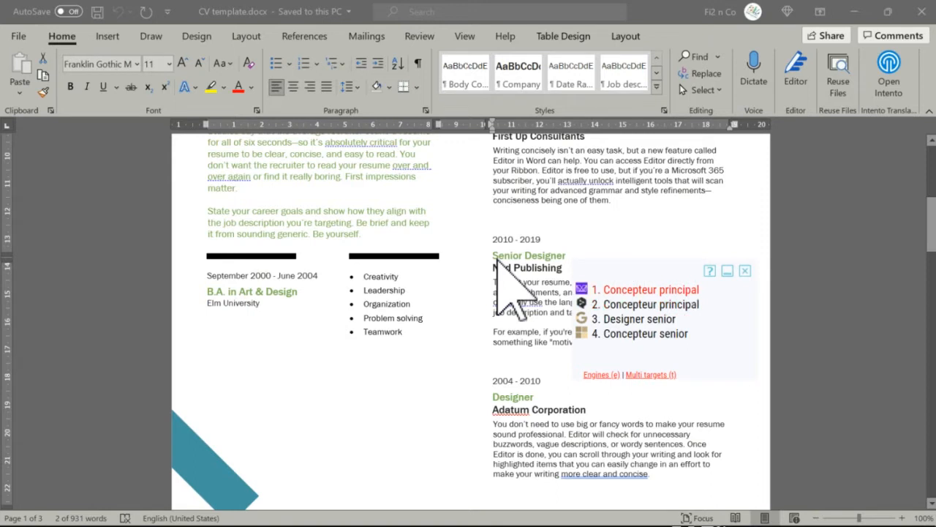
key(Return)
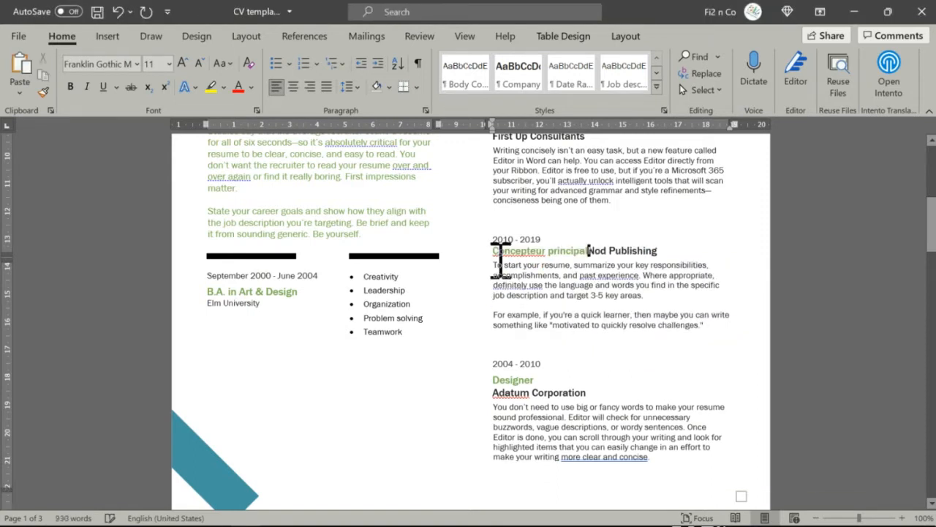
key(Return)
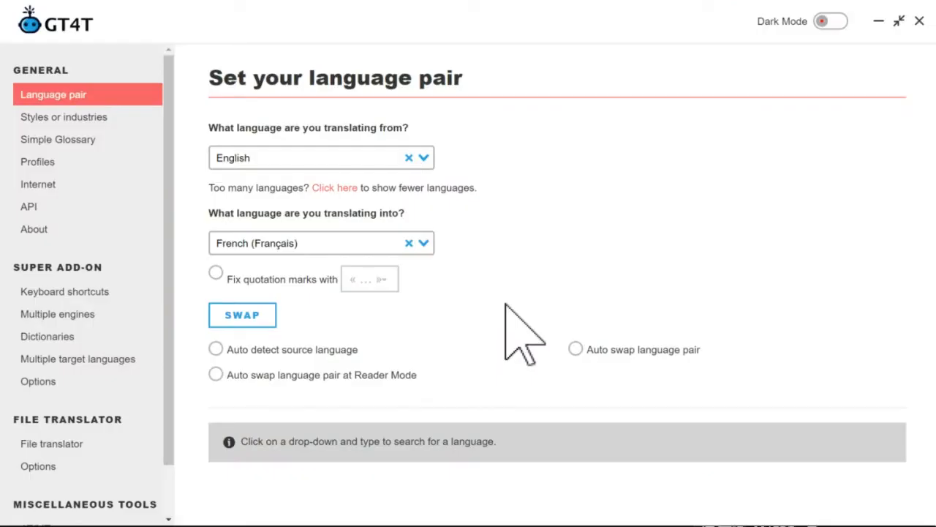
Switch to the GT4T settings and review the automatic translation engine choices and the engines selected for multiple suggestions.
click(91, 118)
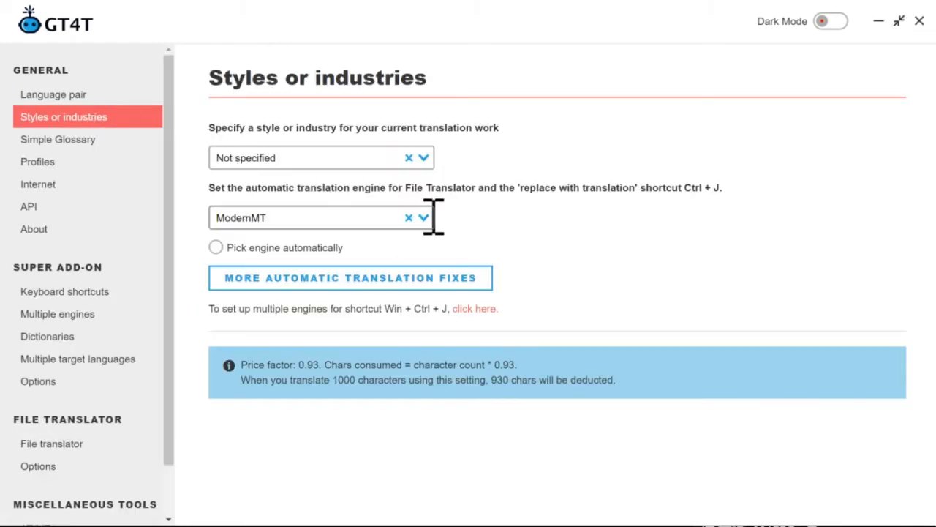
click(425, 218)
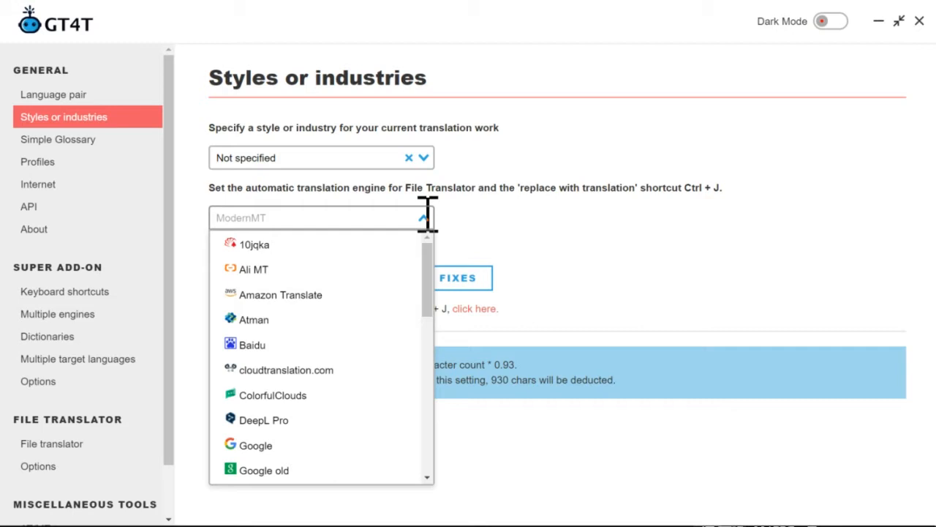
click(424, 217)
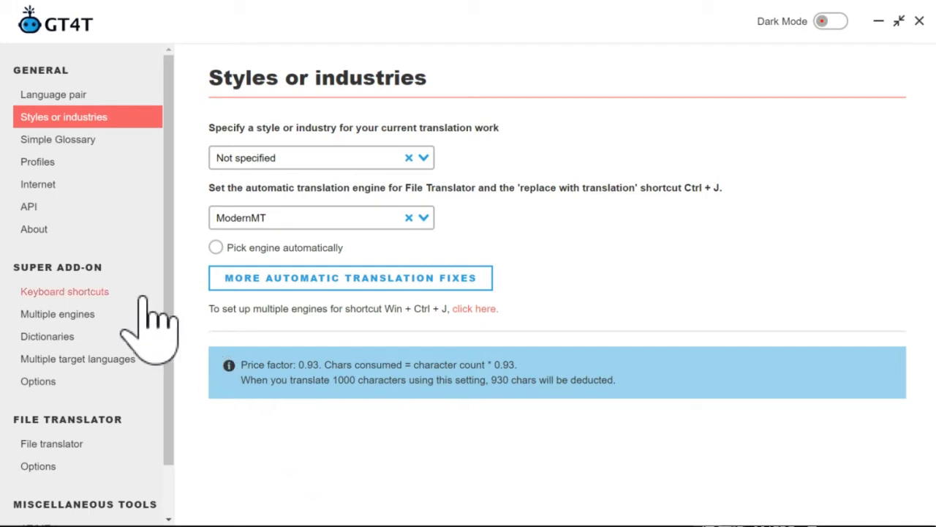
click(87, 316)
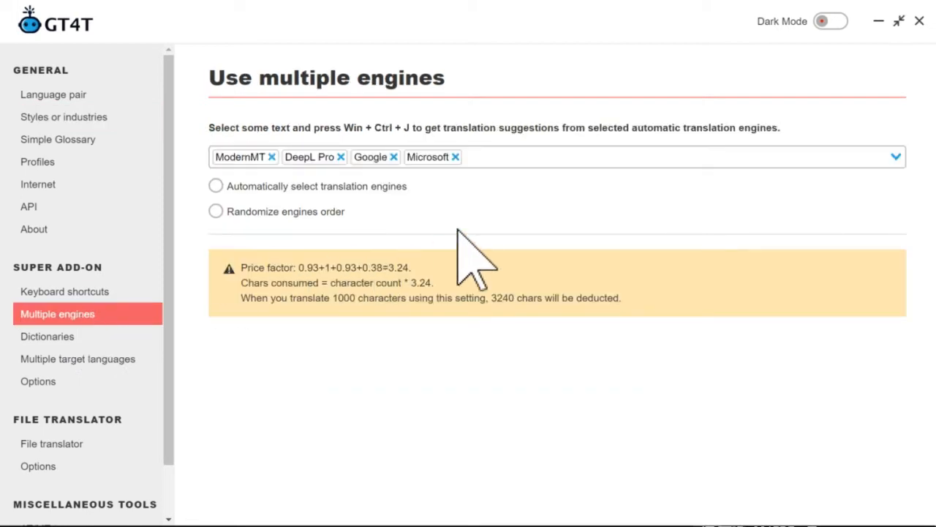
click(530, 157)
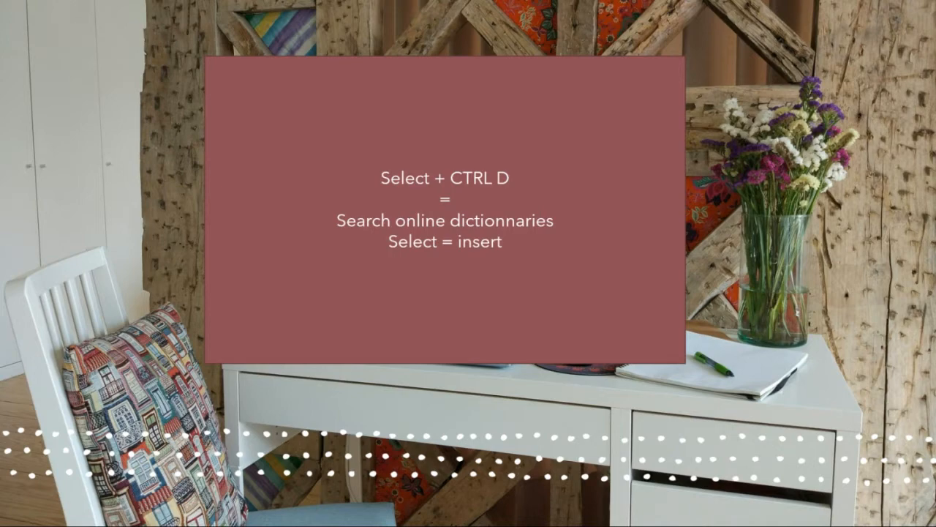
Switch to the CV in Word, look up the word Consultants in the online dictionaries and browse the suggestions.
double_click(564, 327)
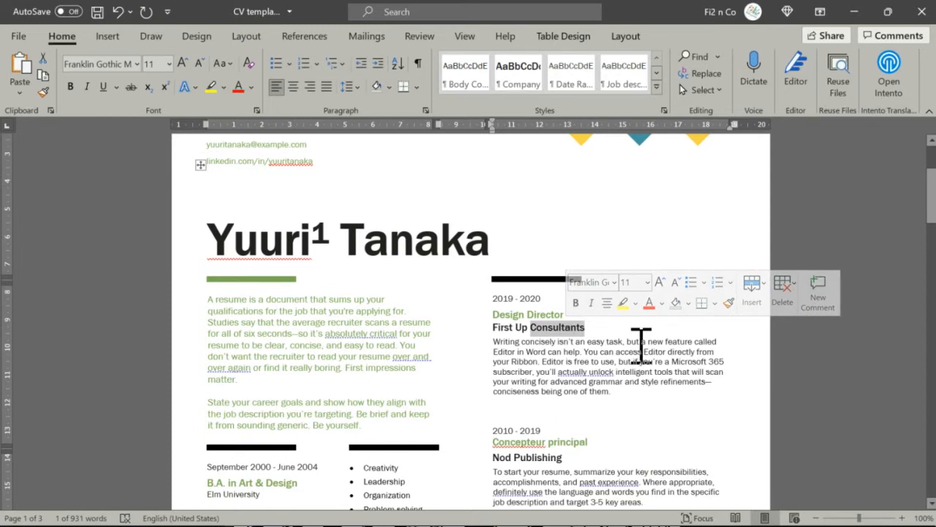
key(ctrl+d)
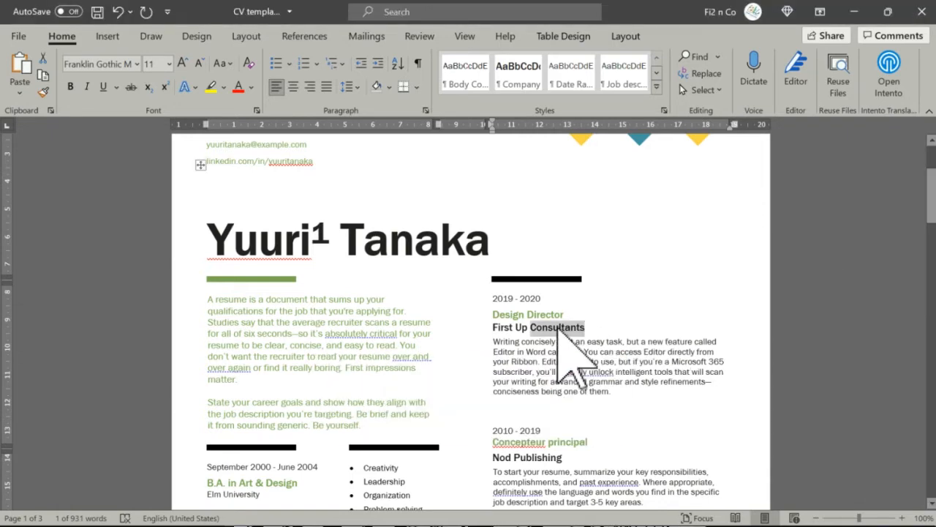
key(ctrl+c)
key(ctrl+c)
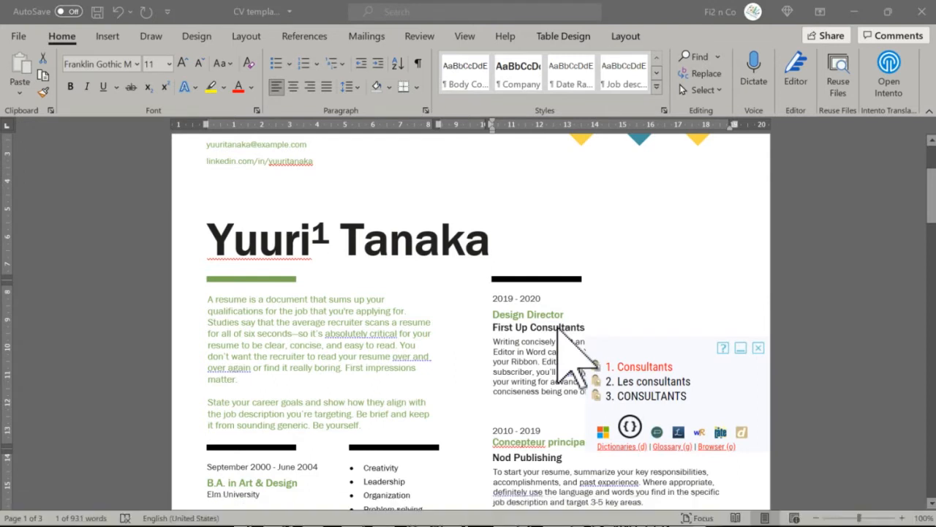
key(Down)
key(Down)
key(Down)
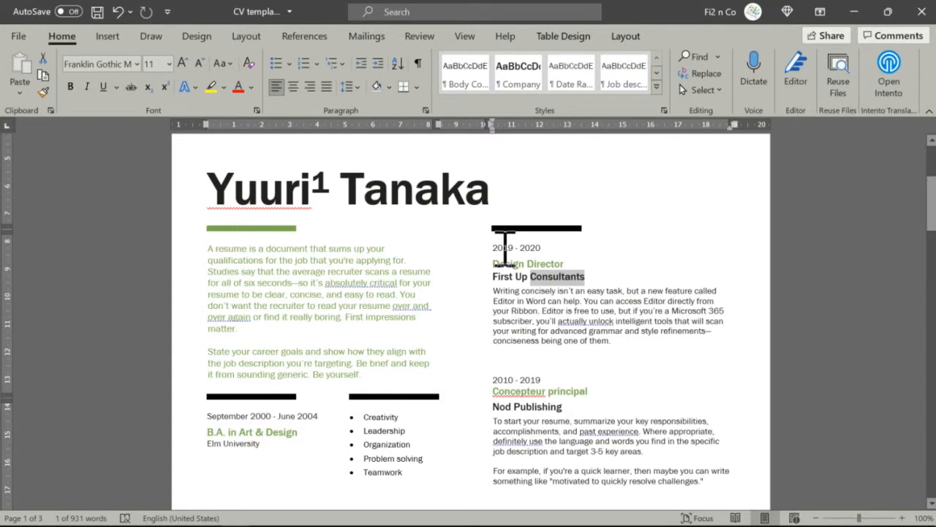
Look up the CV's name heading in the dictionaries and save it to the simple glossary as an untranslatable term.
click(541, 341)
key(ctrl+d)
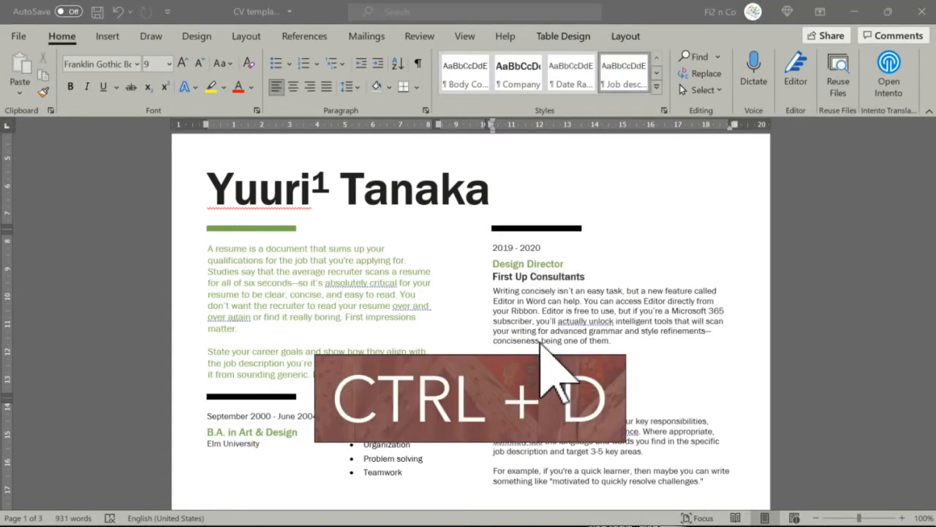
click(494, 190)
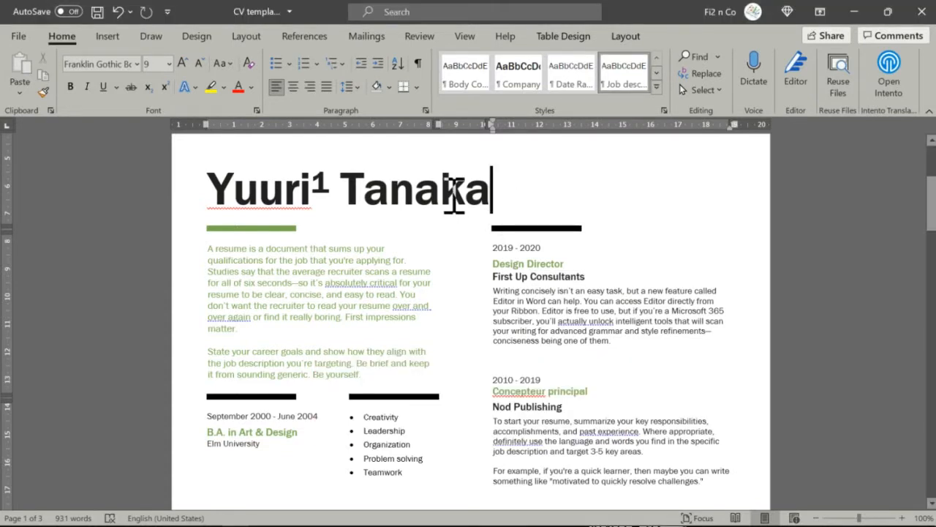
drag(454, 196, 249, 190)
key(ctrl+d)
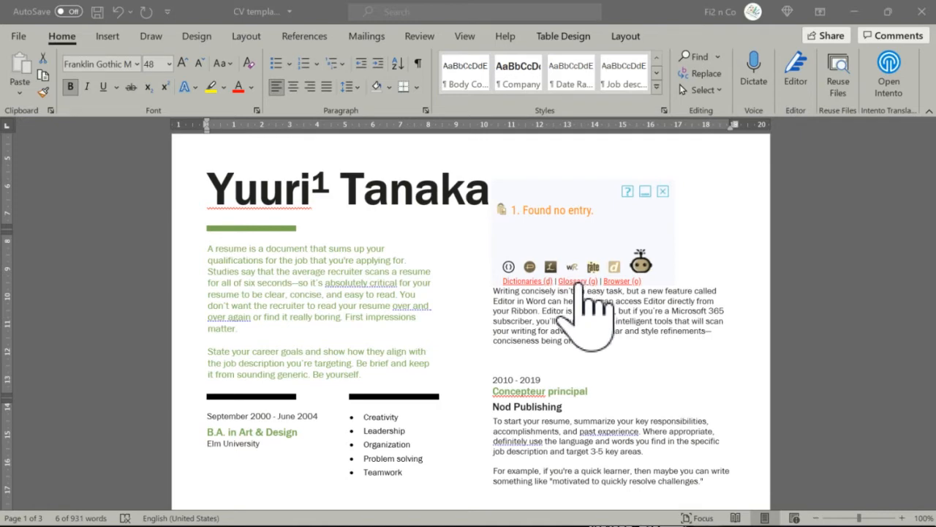
click(578, 283)
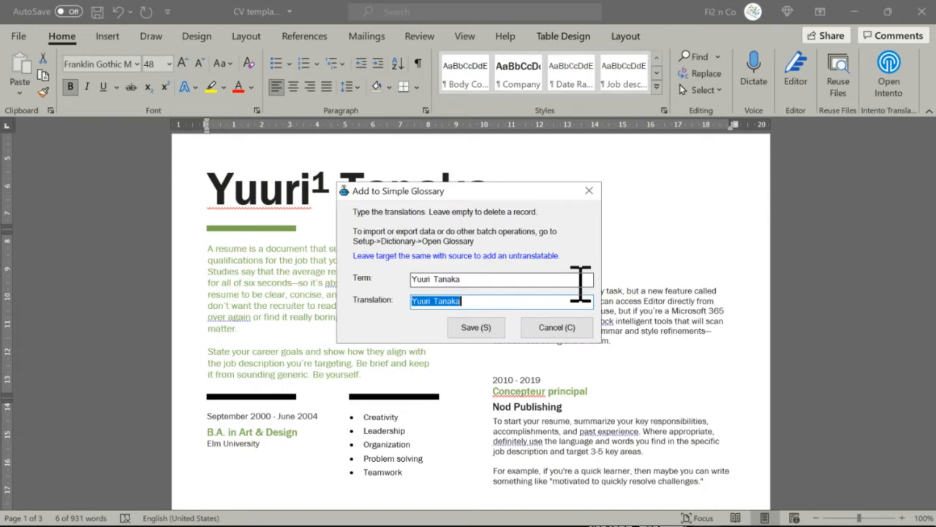
click(485, 327)
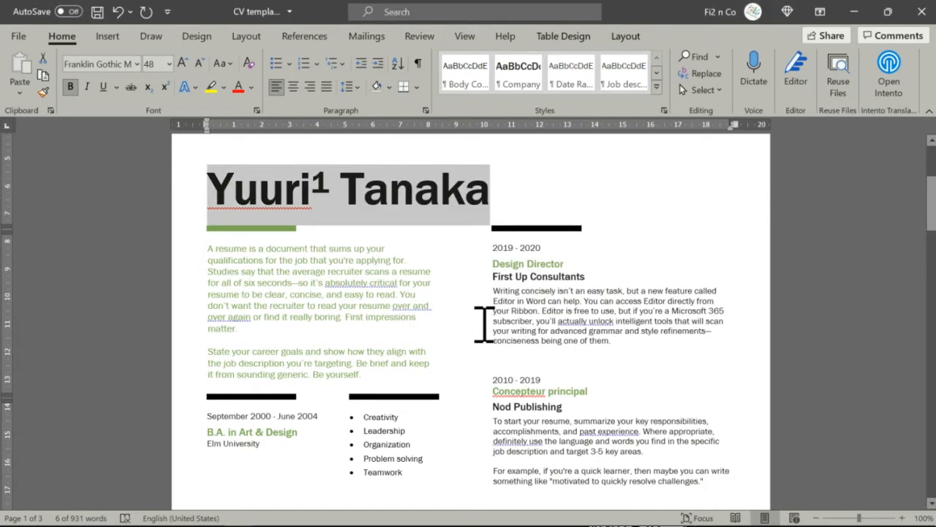
Select the full name heading again and request multiple-engine translation suggestions for it.
click(495, 194)
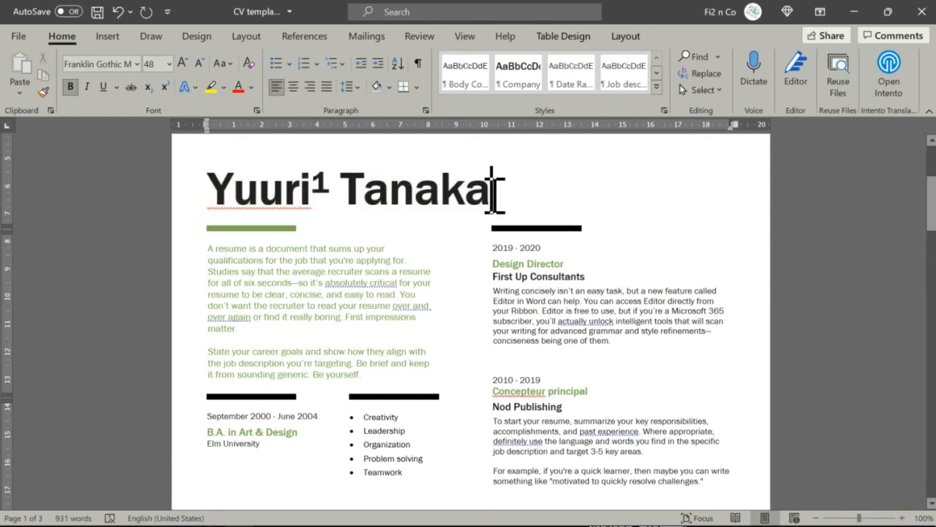
triple_click(291, 198)
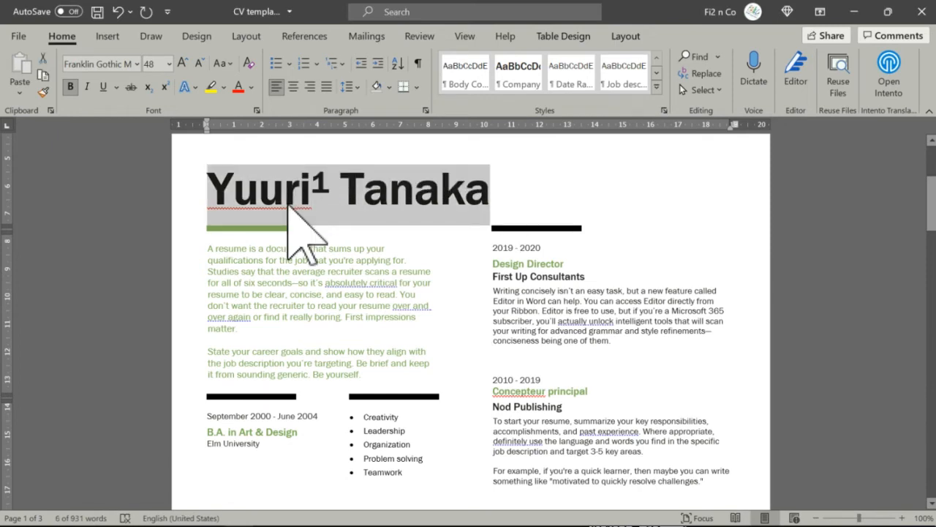
key(ctrl+super+j)
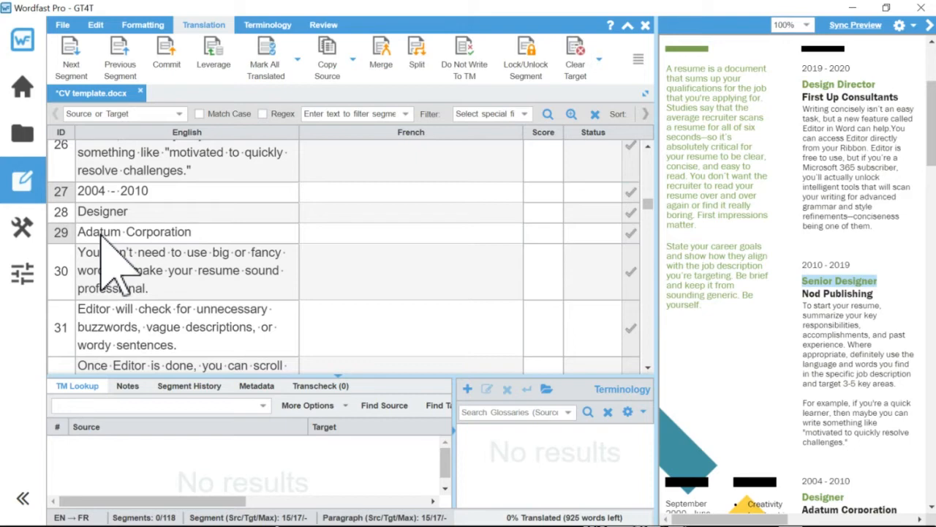
Look up Adatum from segment 29 in the dictionaries and save it to the Simple Glossary with the translation NOTRANSLATIONSENT.
double_click(99, 232)
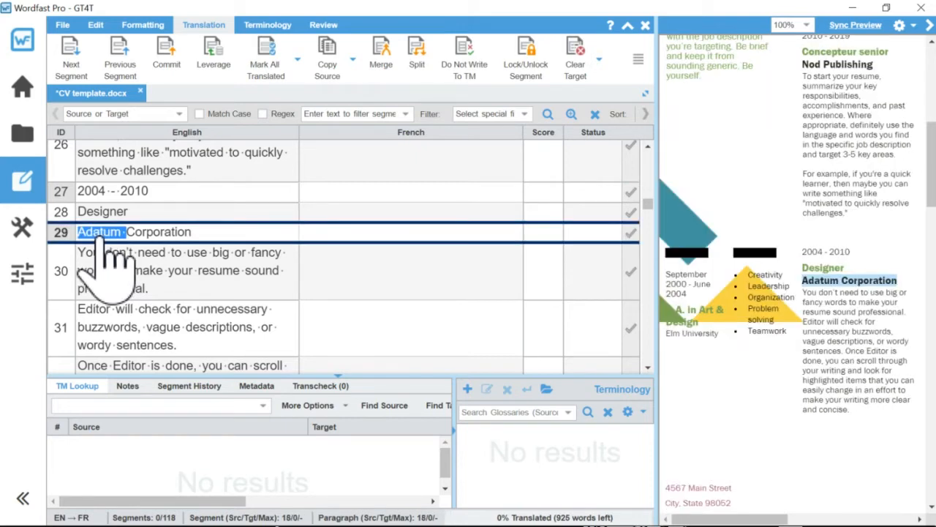
key(ctrl+j)
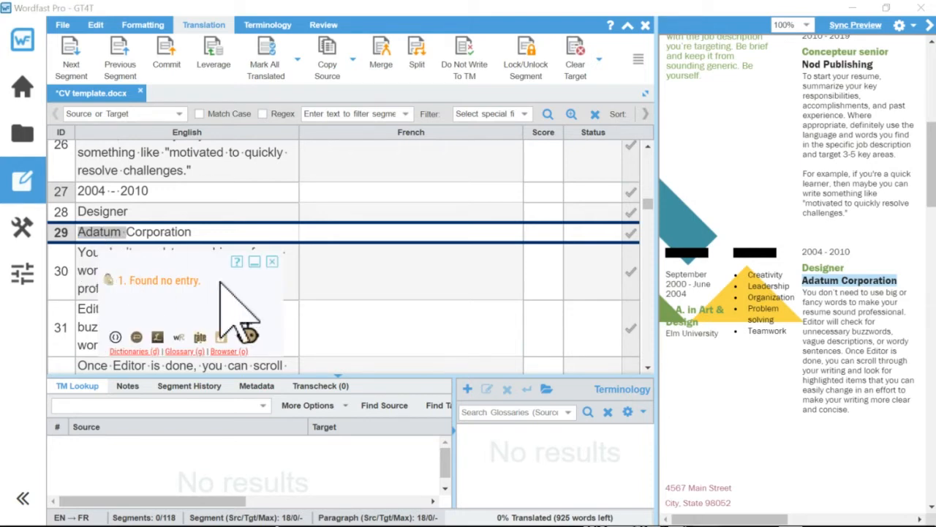
click(183, 351)
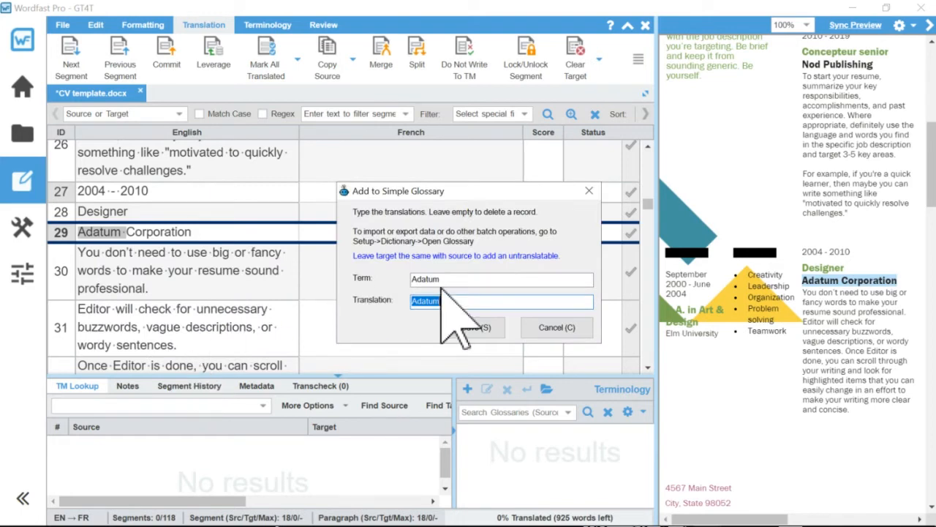
key(BackSpace)
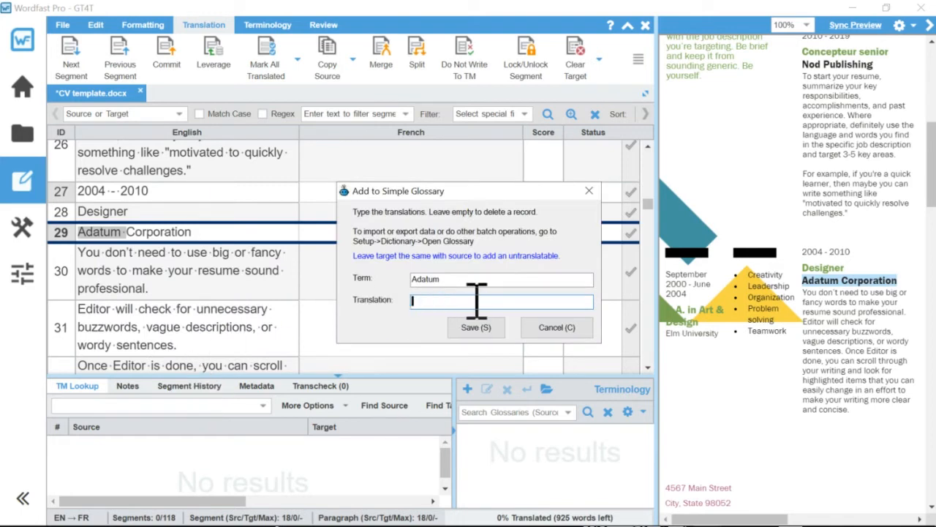
text(NOTRA)
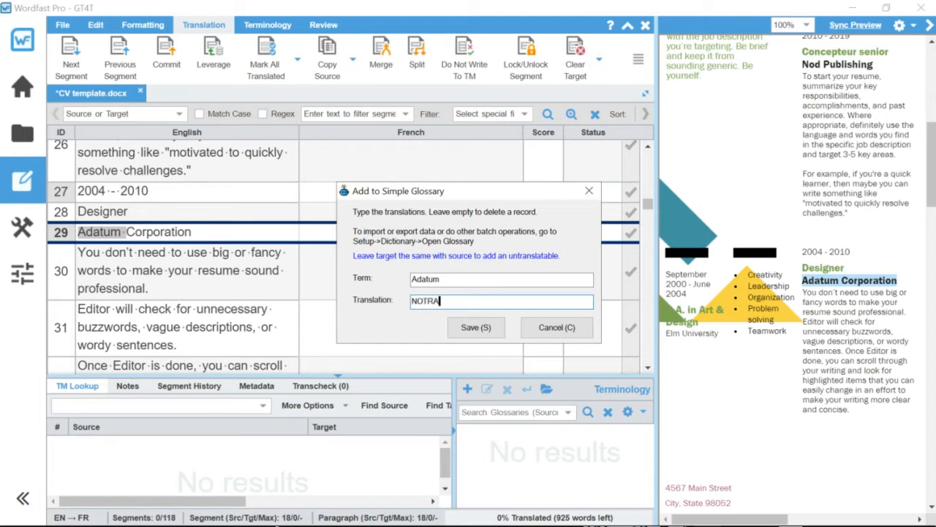
text(NSLATIONSENT)
click(480, 330)
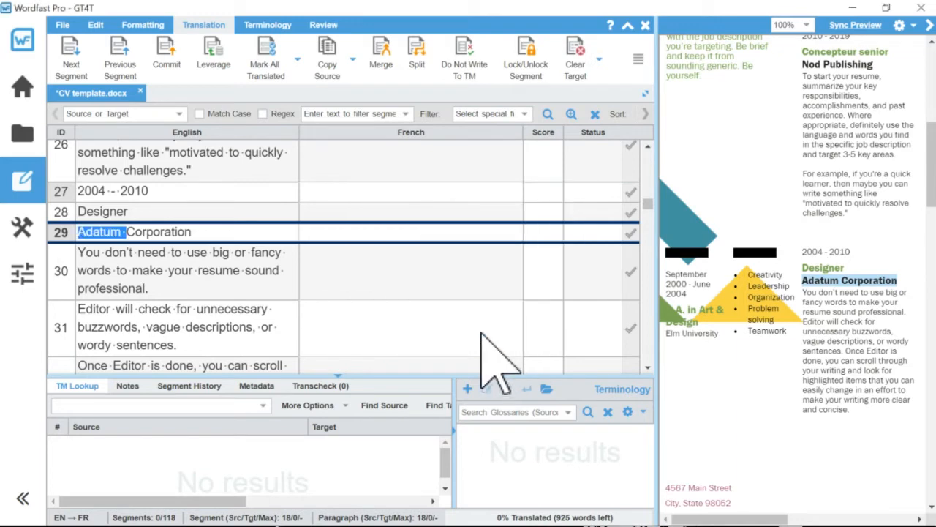
Fill the French cell of segment 29 with the GT4T whole-segment translation and select the inserted text.
click(333, 232)
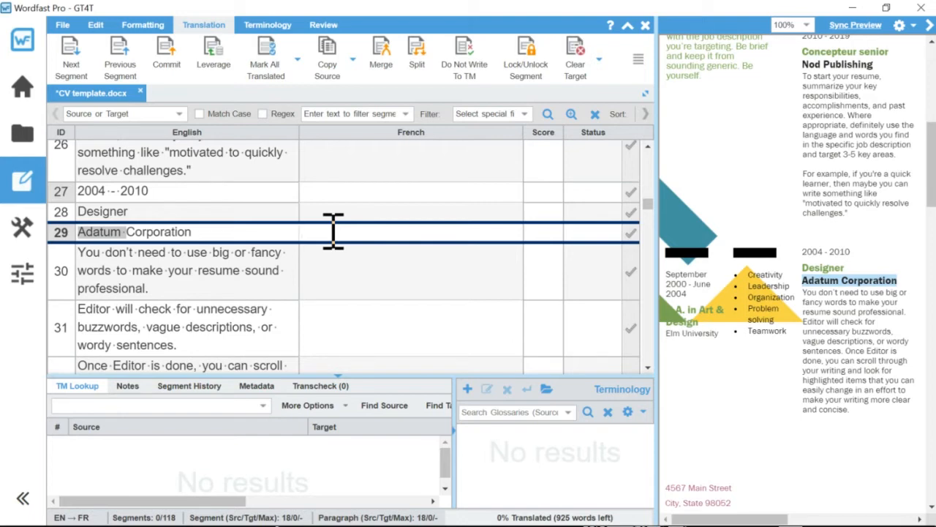
key(ctrl+alt+j)
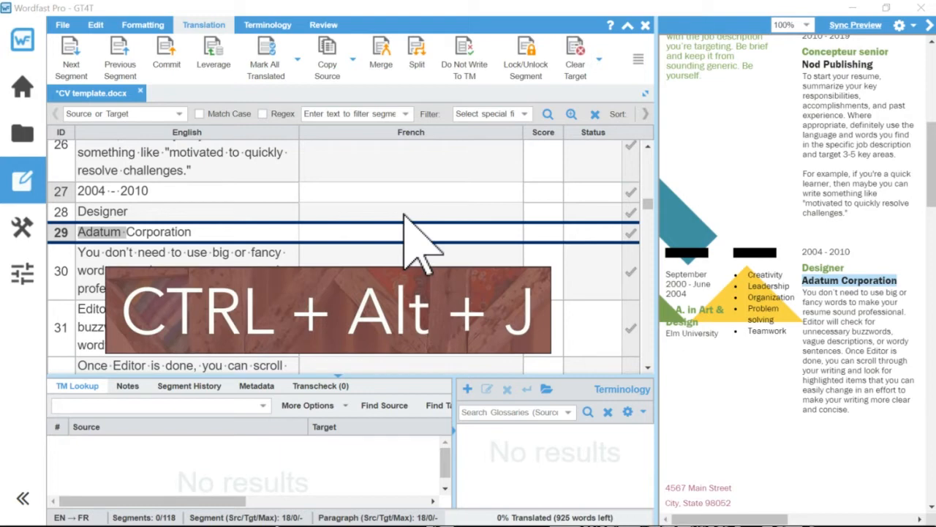
click(403, 234)
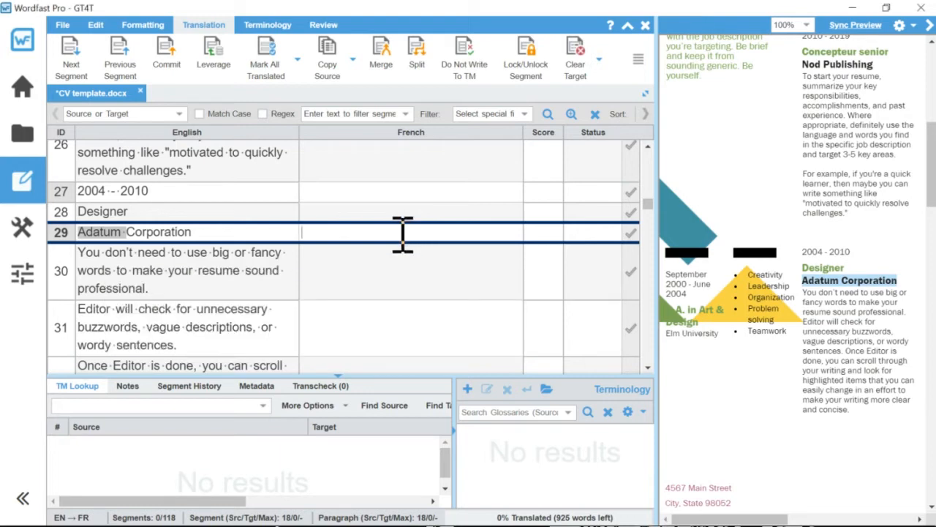
key(ctrl+shift+Insert)
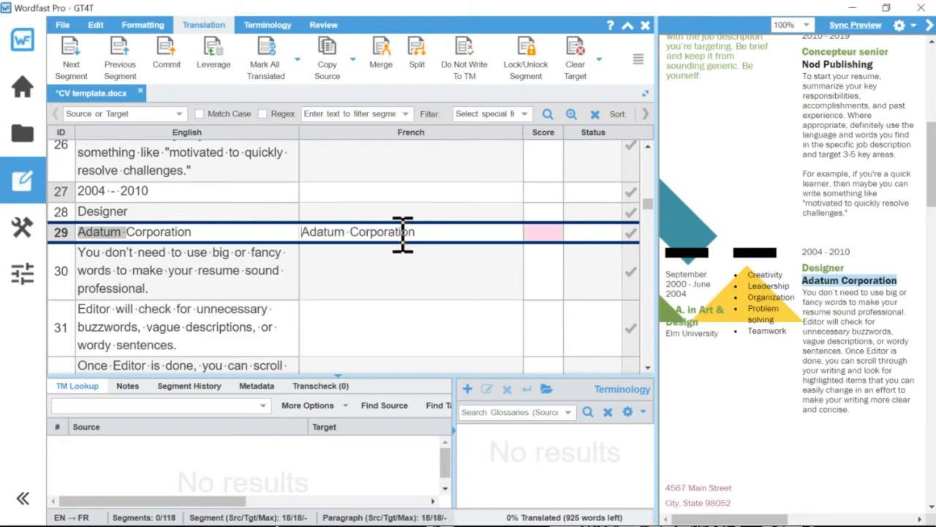
key(ctrl+a)
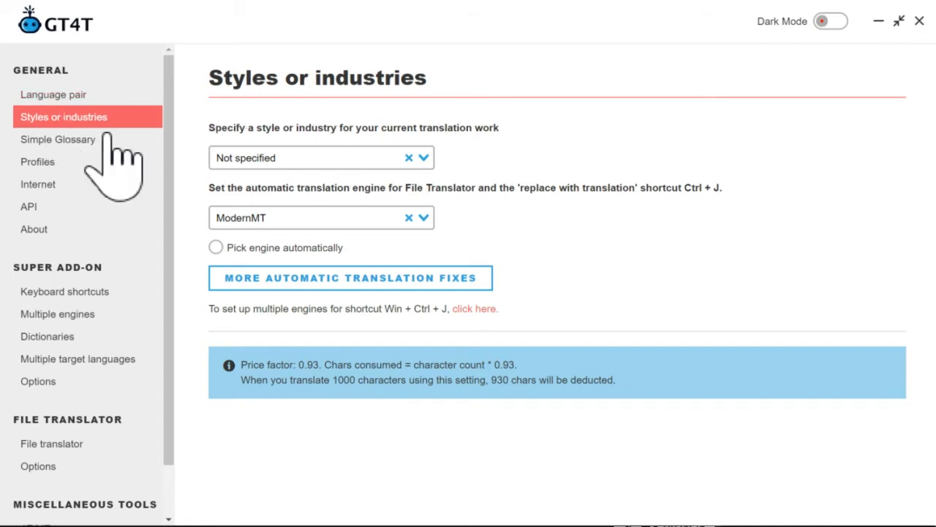
Open the additional automatic translation fixes in GT4T, and switch to Wordfast Pro to request the whole-segment translation of segment 6.
click(448, 281)
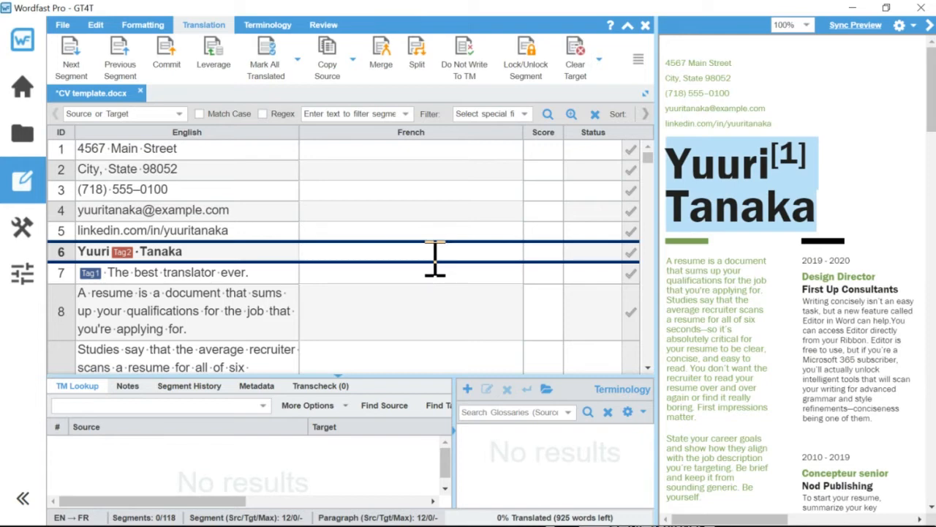
key(ctrl+alt+j)
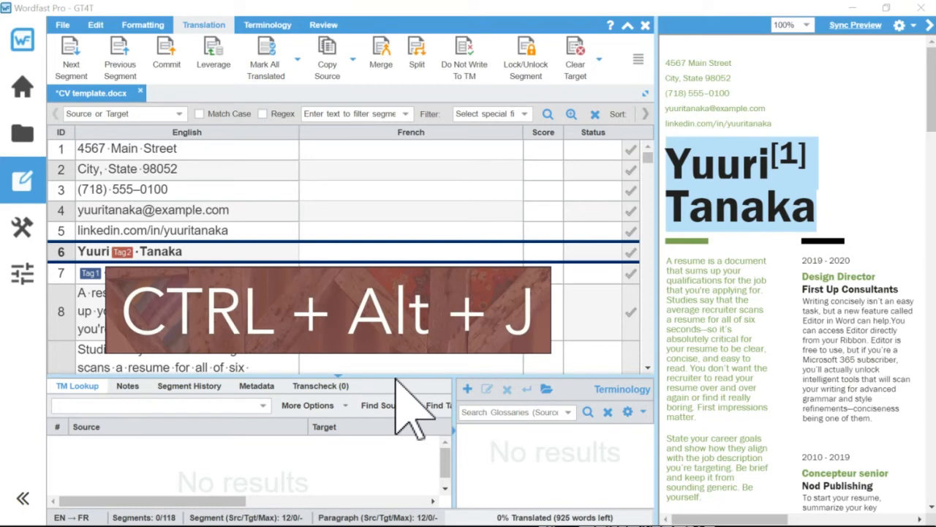
key(ctrl+alt+j)
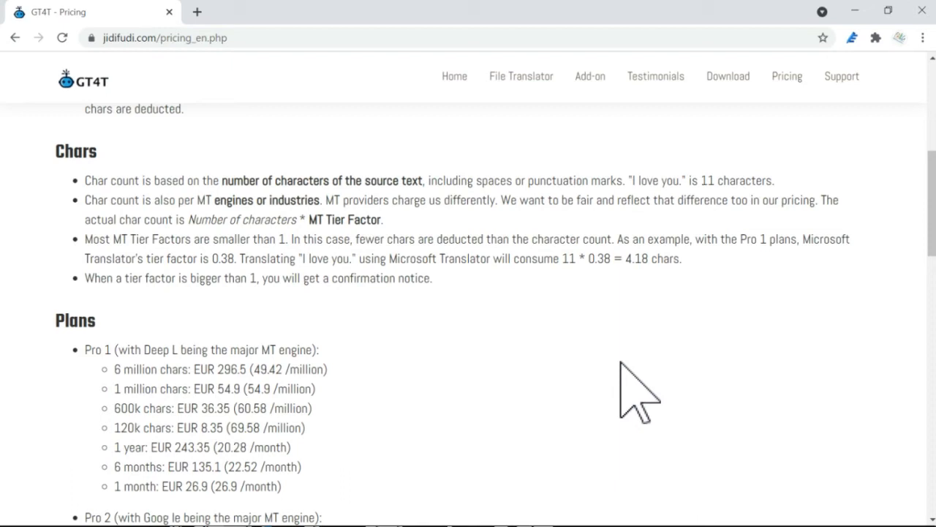
Highlight MT Tier Factor on the GT4T pricing page, and switch to the GT4T settings to open the automatic translation engine choices.
drag(308, 220, 381, 218)
click(432, 220)
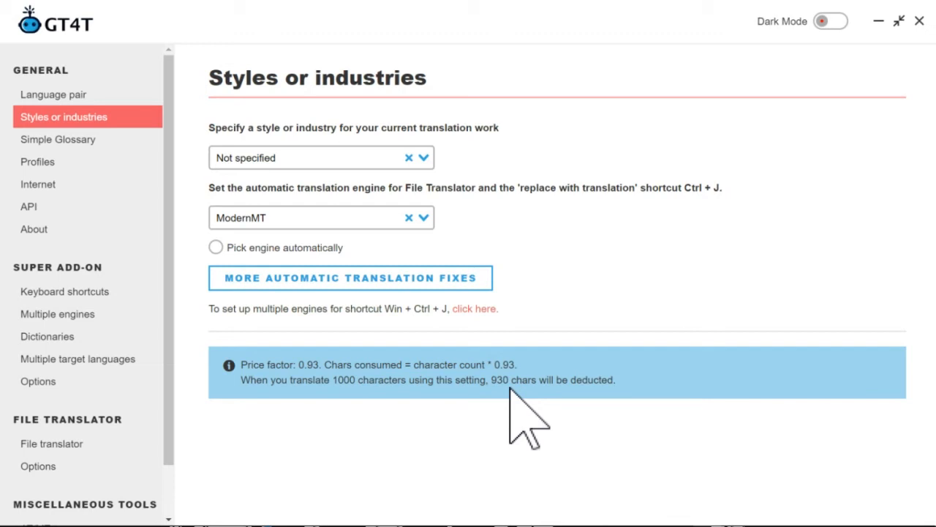
click(423, 220)
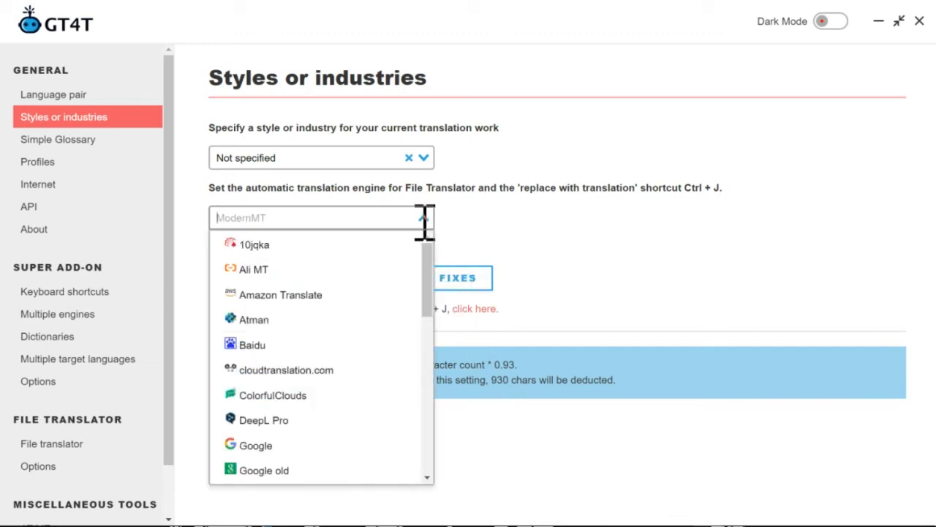